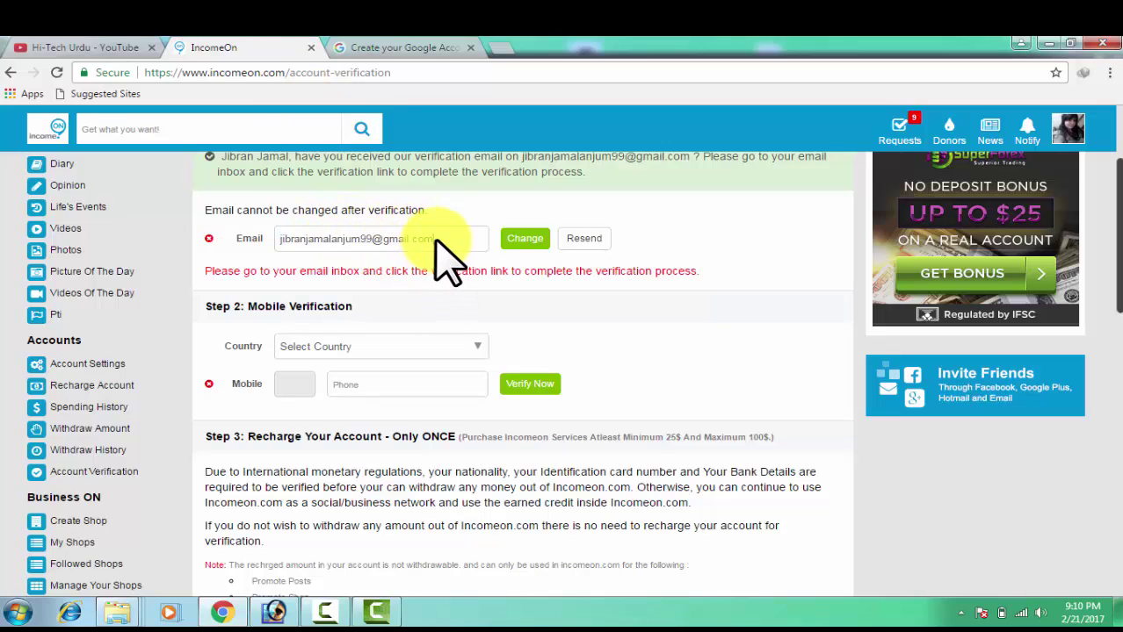
# Step: Check the email address entered in the Step 1 email verification field
pyautogui.moveTo(434, 240); pyautogui.dragTo(418, 240)
pyautogui.moveTo(376, 274); pyautogui.dragTo(280, 251)
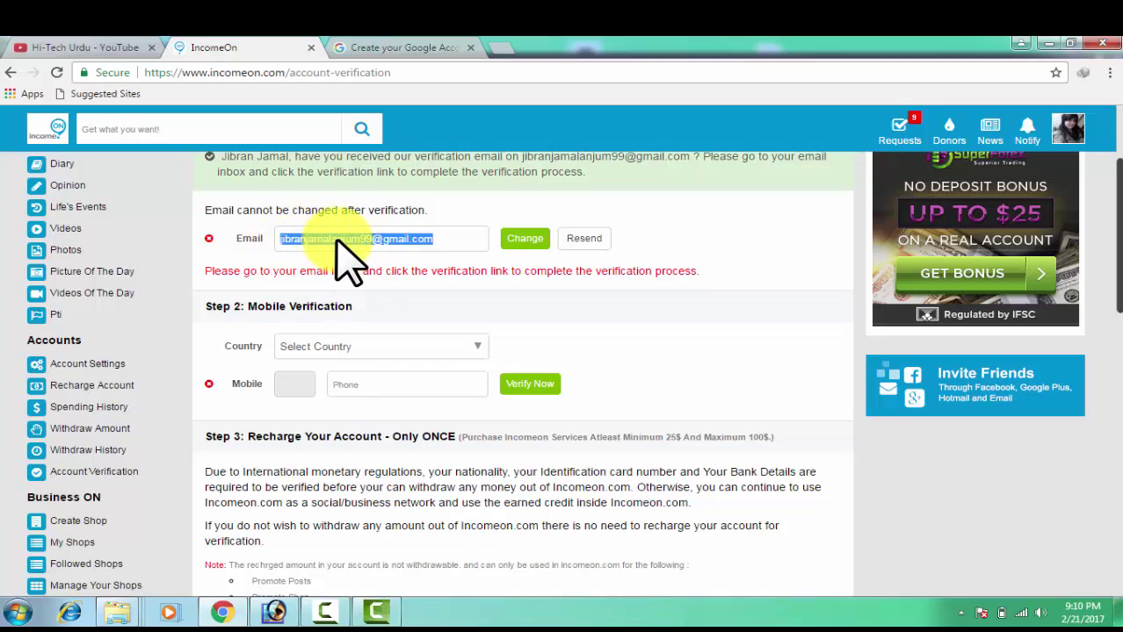
pyautogui.click(437, 239)
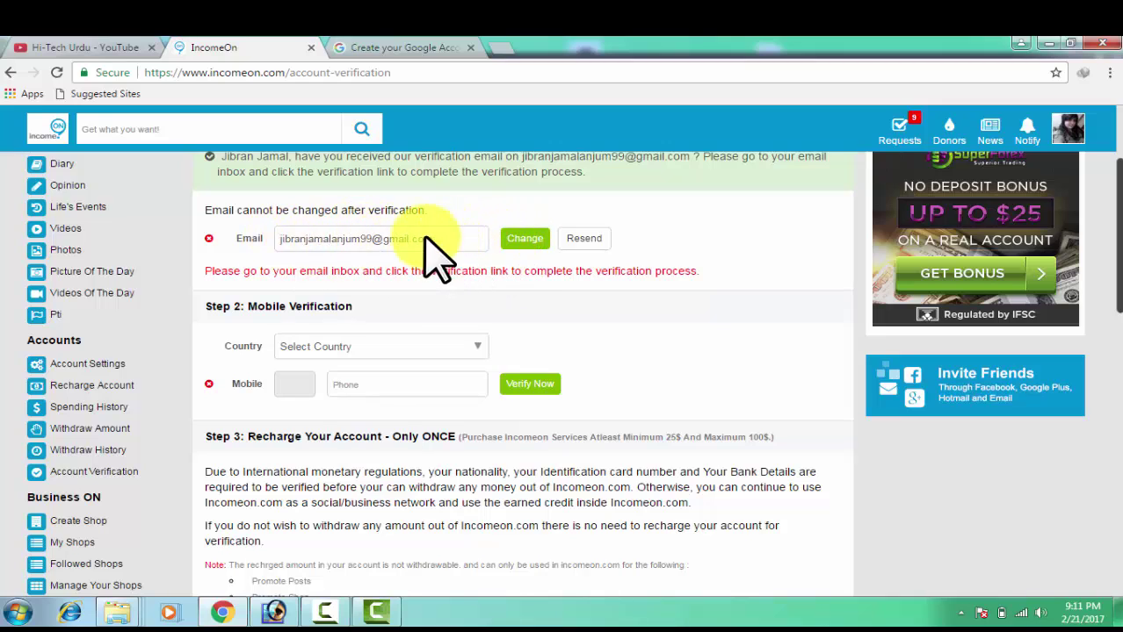
# Step: Switch to the Google account tab, load google.com in it and search for "gmail"
pyautogui.click(397, 48)
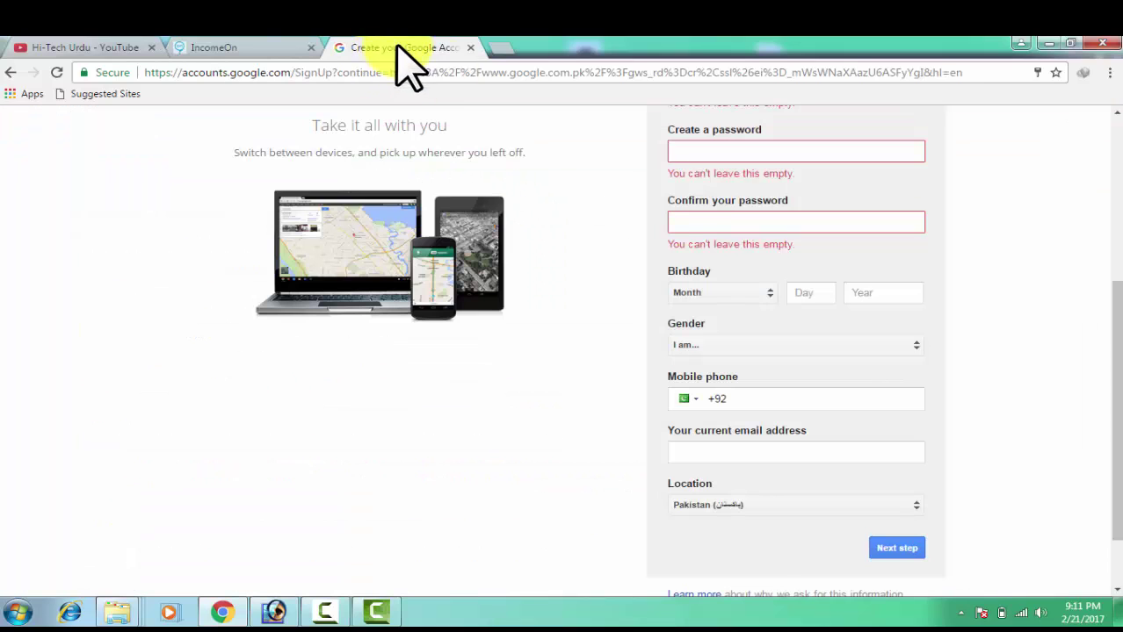
pyautogui.click(256, 47)
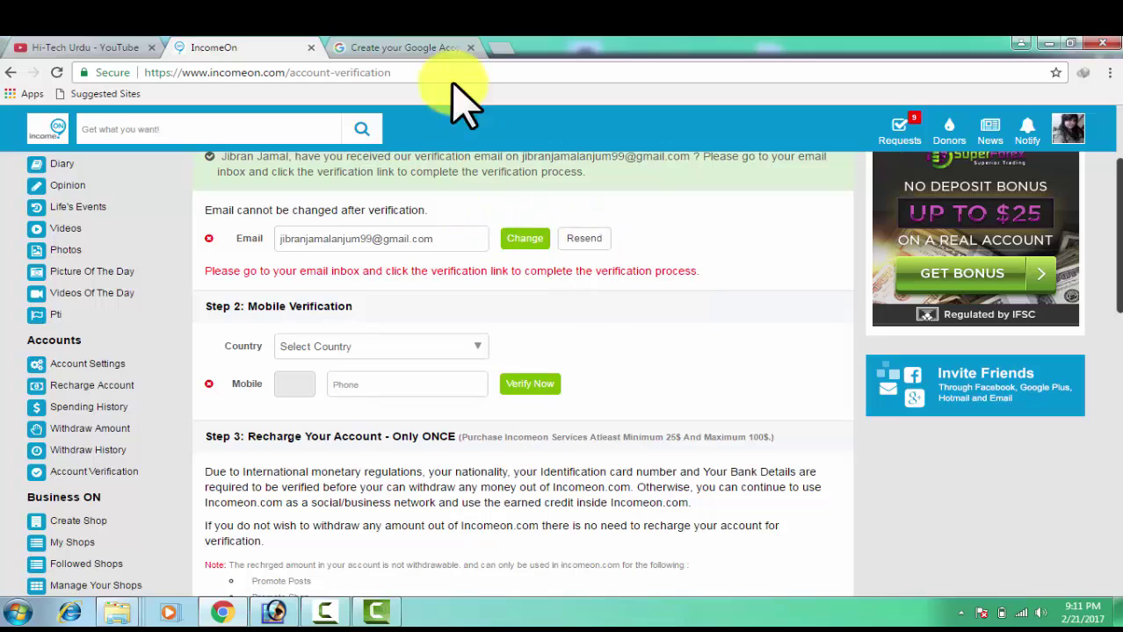
pyautogui.click(432, 49)
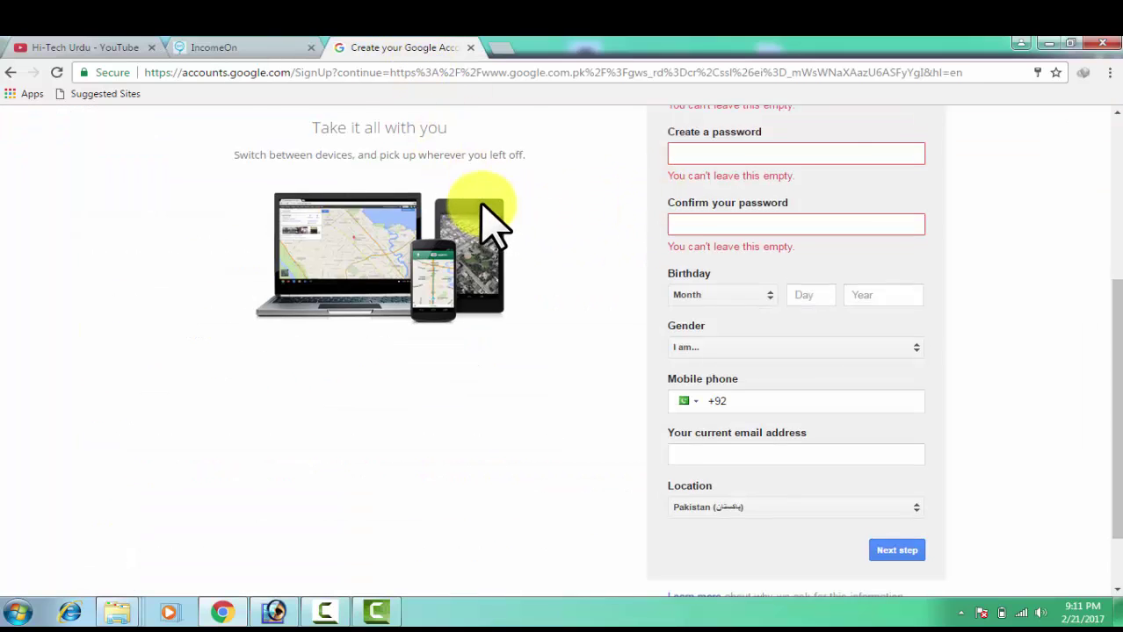
pyautogui.scroll(4, 484, 220)
pyautogui.click(478, 72)
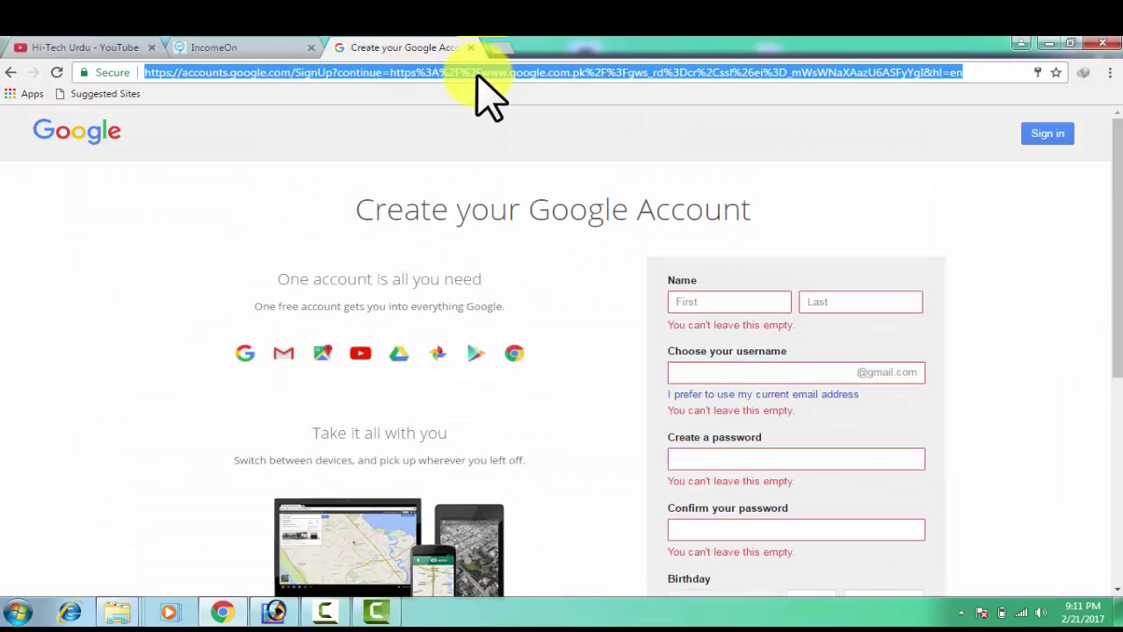
pyautogui.write('google.com')
pyautogui.press('Return')
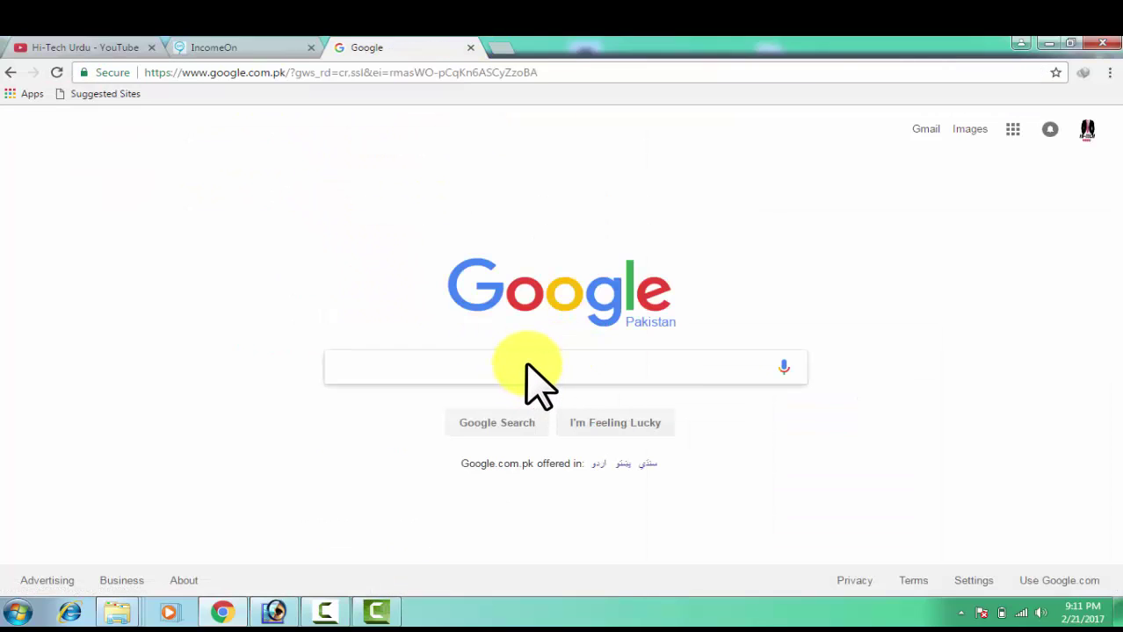
pyautogui.write('g')
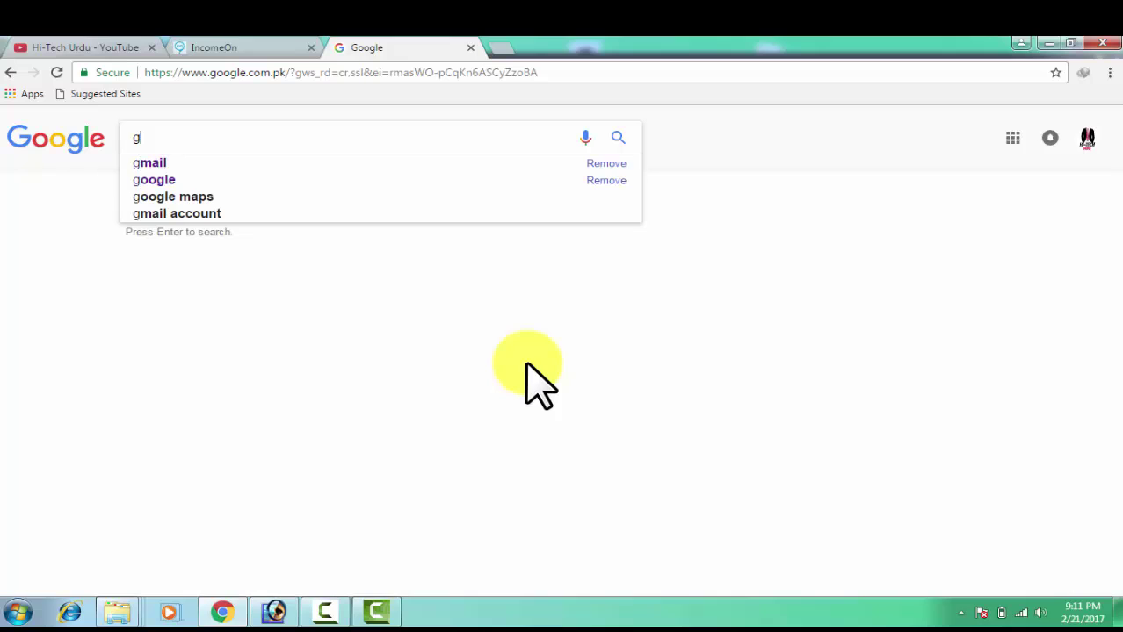
pyautogui.write('mail')
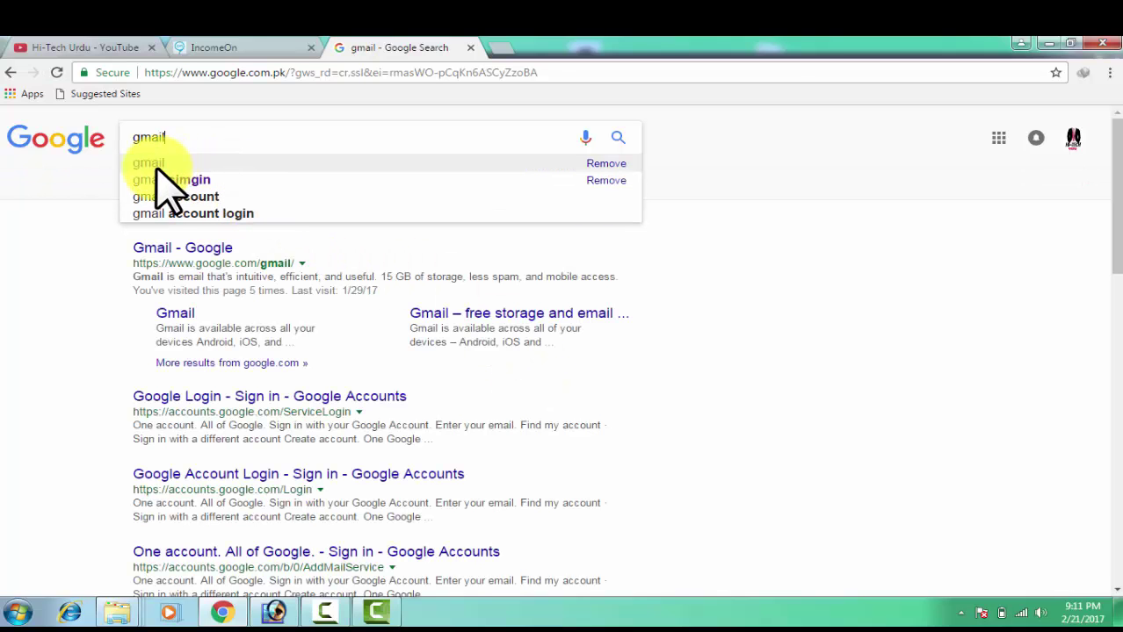
pyautogui.press('Return')
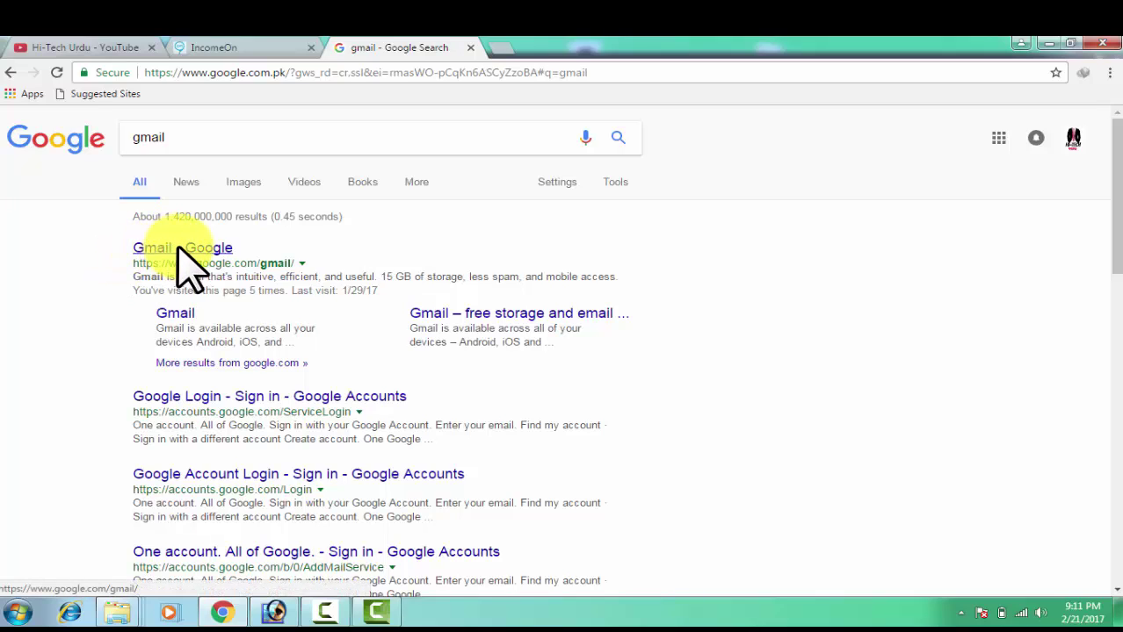
# Step: Return to the IncomeOn account verification page and examine its email field and Step 2 mobile verification section
pyautogui.click(255, 49)
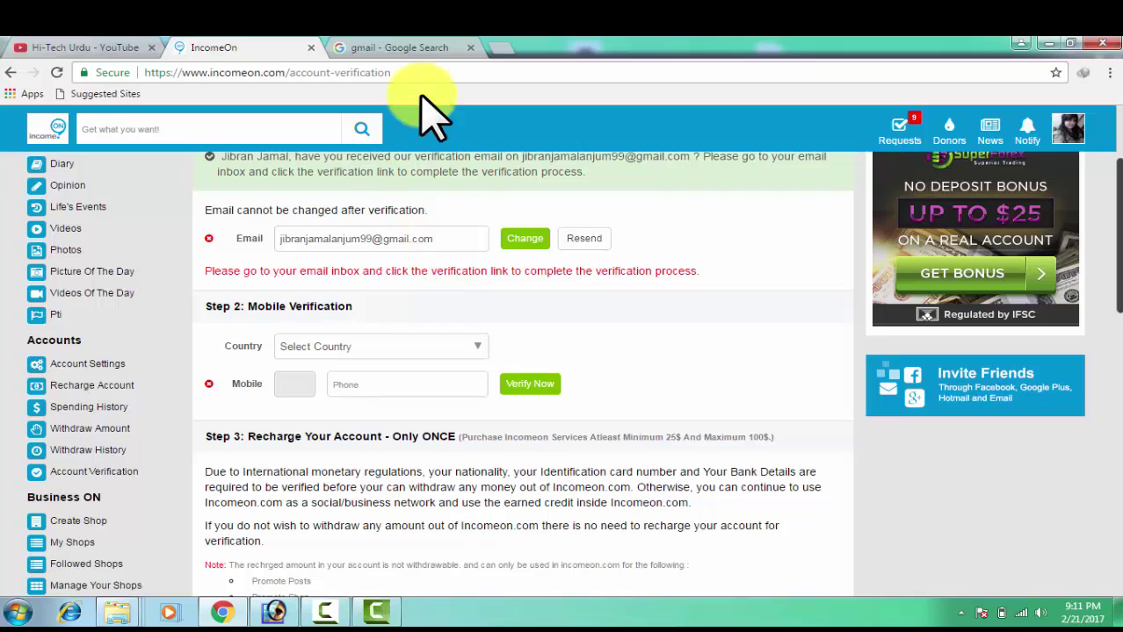
pyautogui.click(406, 49)
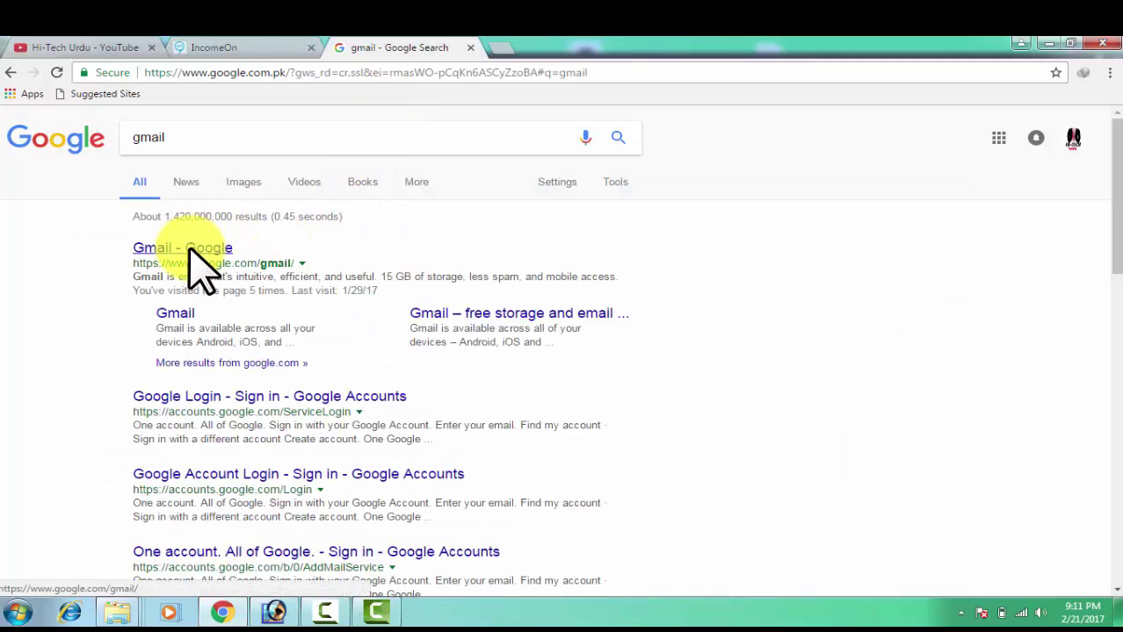
pyautogui.click(221, 49)
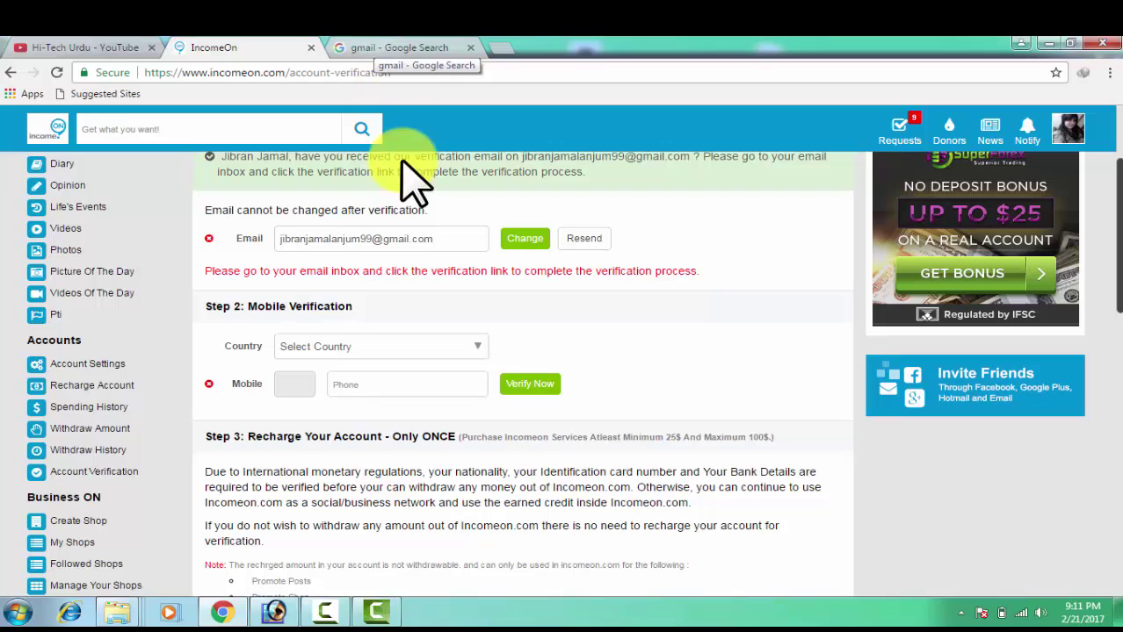
pyautogui.click(412, 48)
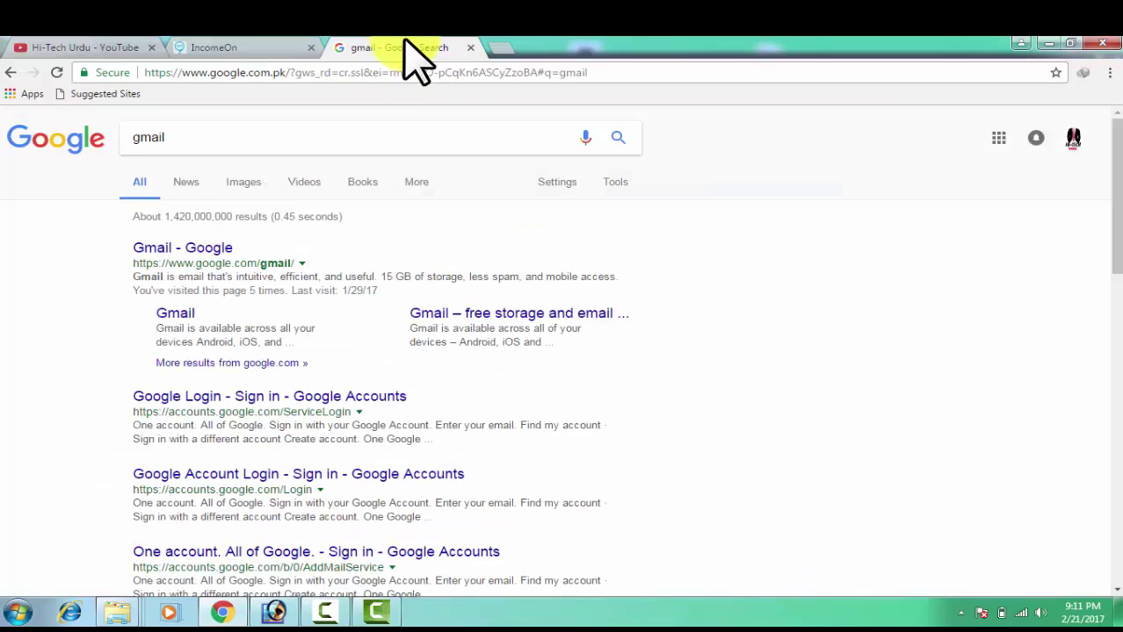
pyautogui.click(226, 47)
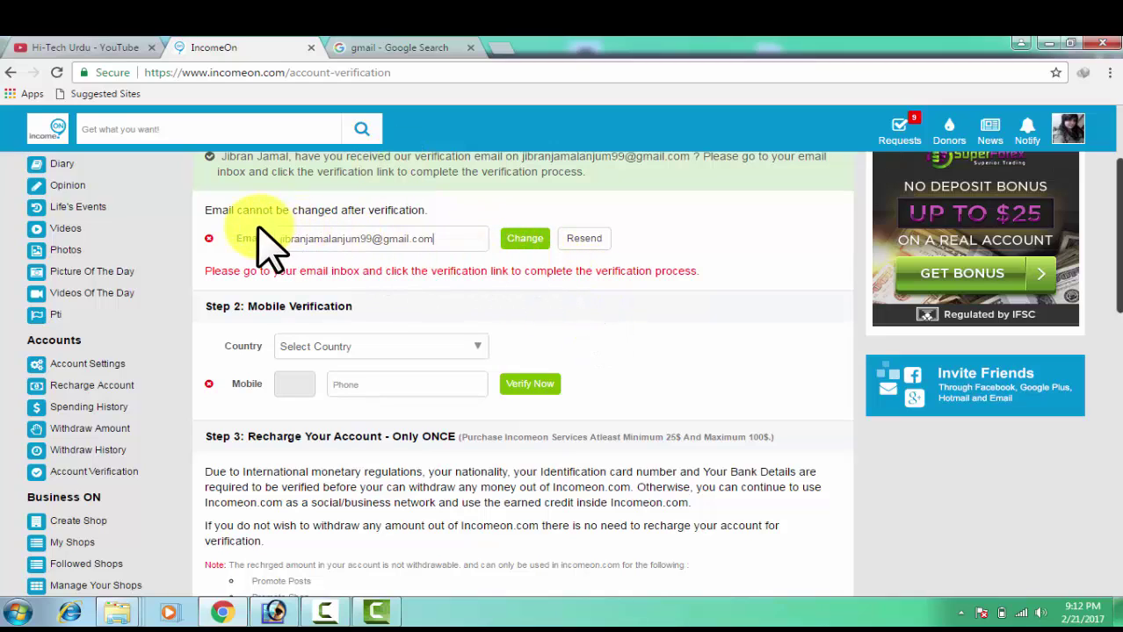
pyautogui.click(456, 239)
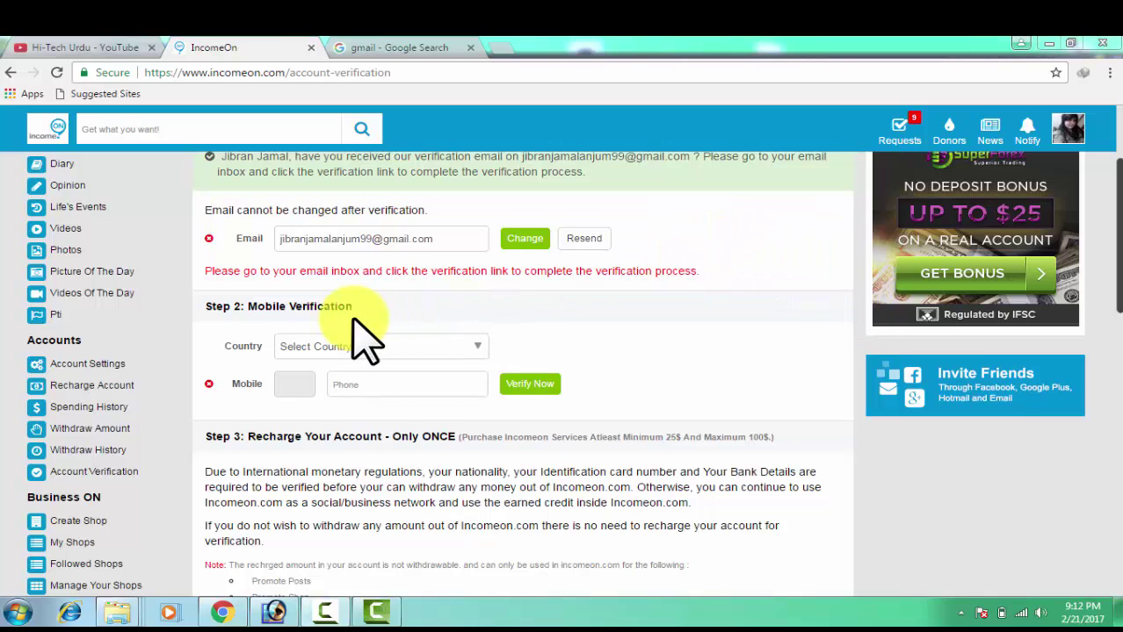
pyautogui.moveTo(204, 304); pyautogui.dragTo(682, 440)
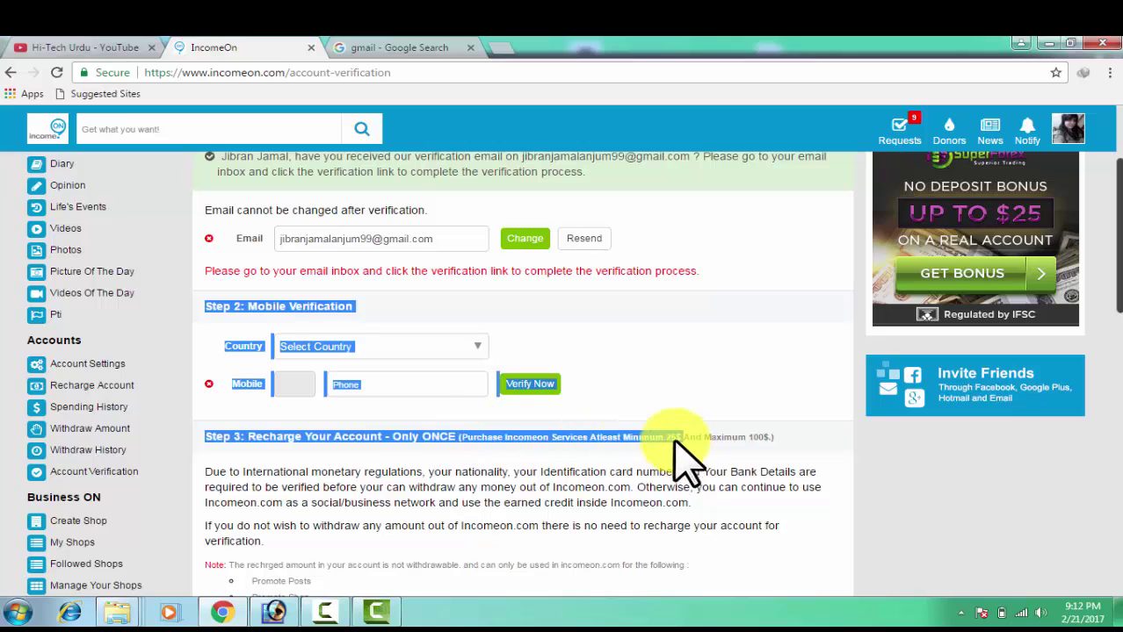
pyautogui.moveTo(203, 303)
pyautogui.mouseDown()
pyautogui.moveTo(639, 452)
pyautogui.moveTo(796, 458)
pyautogui.mouseUp()
pyautogui.click(752, 401)
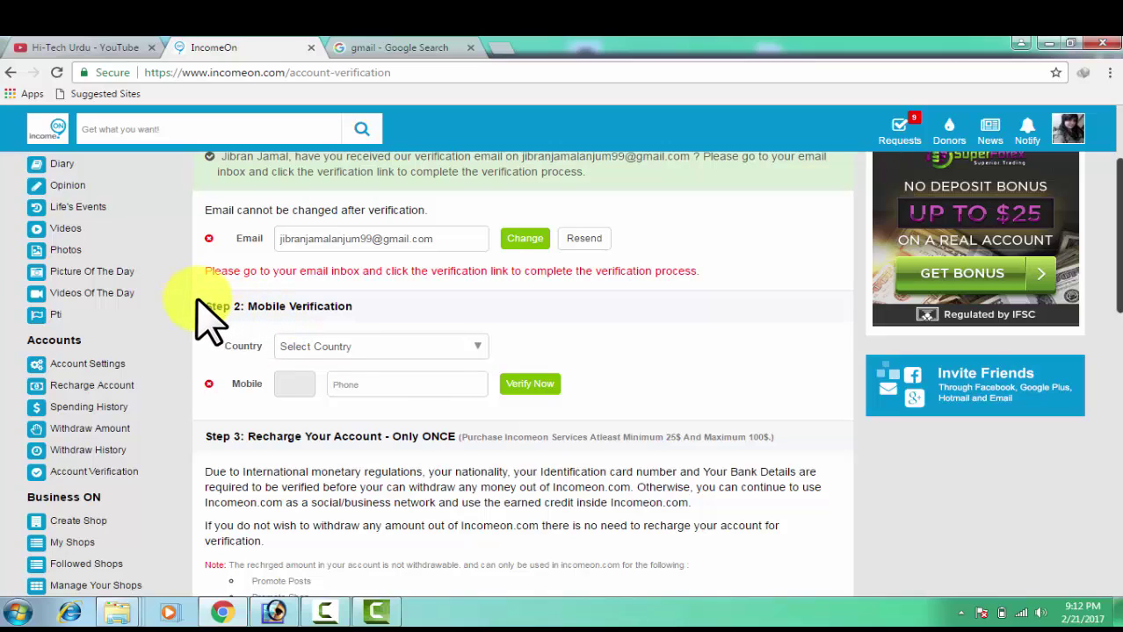
pyautogui.moveTo(197, 302)
pyautogui.mouseDown()
pyautogui.moveTo(332, 380)
pyautogui.moveTo(702, 439)
pyautogui.moveTo(655, 408)
pyautogui.moveTo(815, 403)
pyautogui.moveTo(847, 423)
pyautogui.mouseUp()
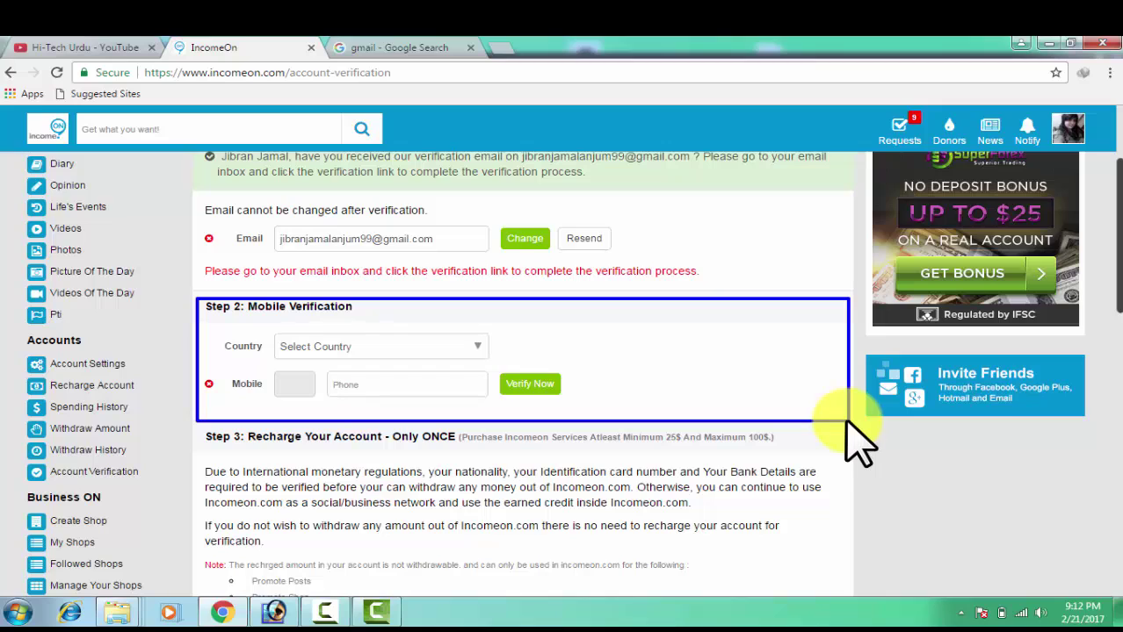
pyautogui.press('Escape')
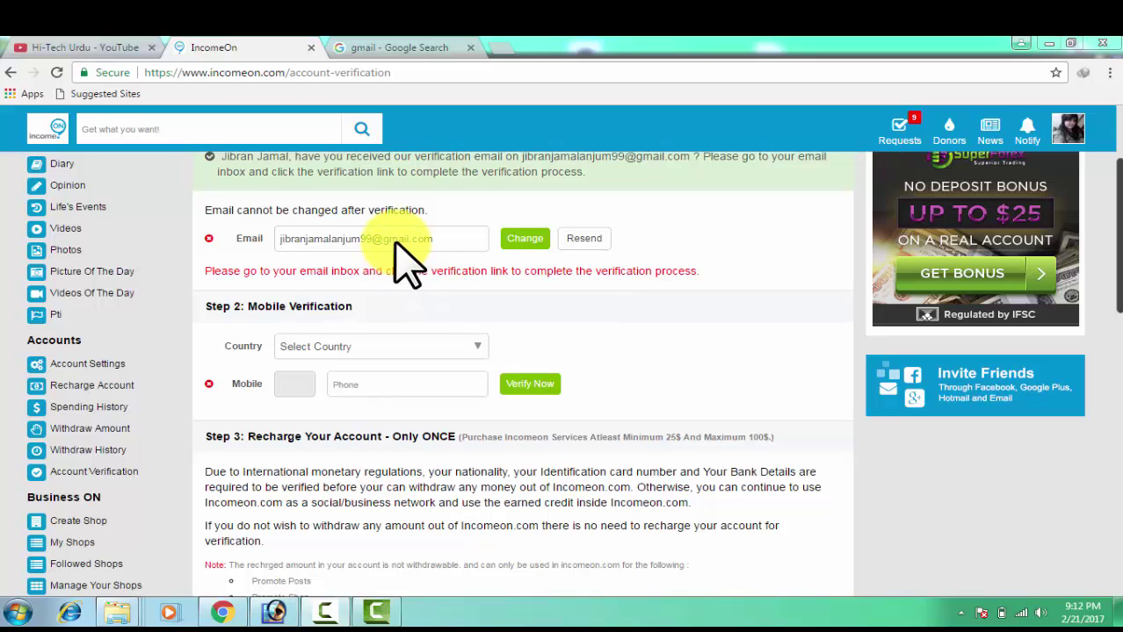
# Step: Set the mobile verification country to Pakistan (+92) and the network operator to Telenor
pyautogui.click(344, 351)
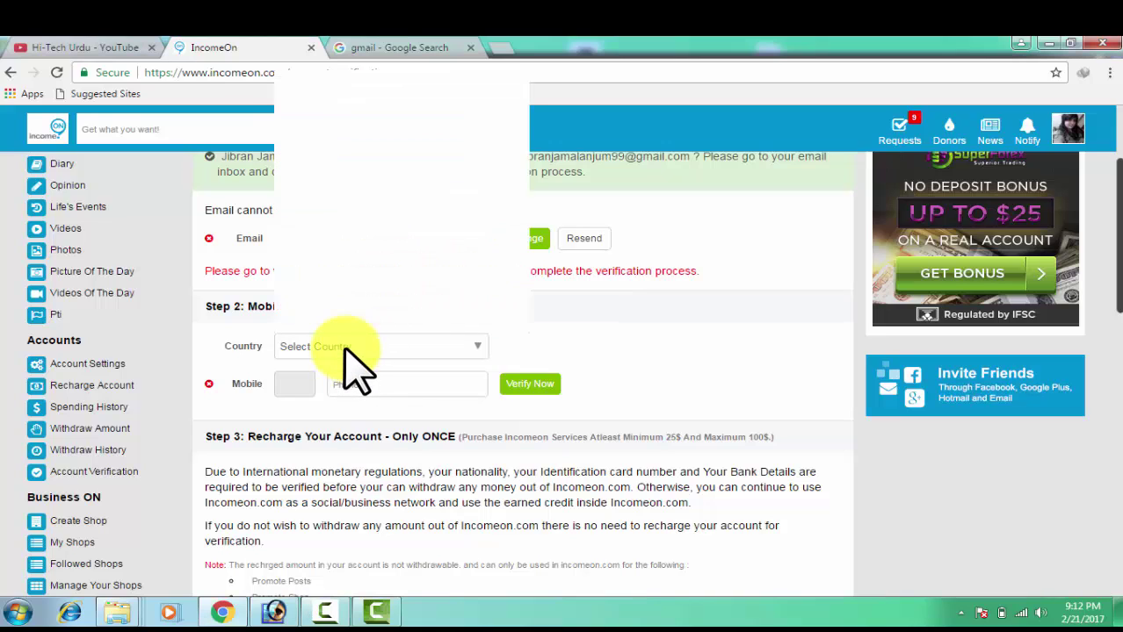
pyautogui.scroll(-10, 357, 279)
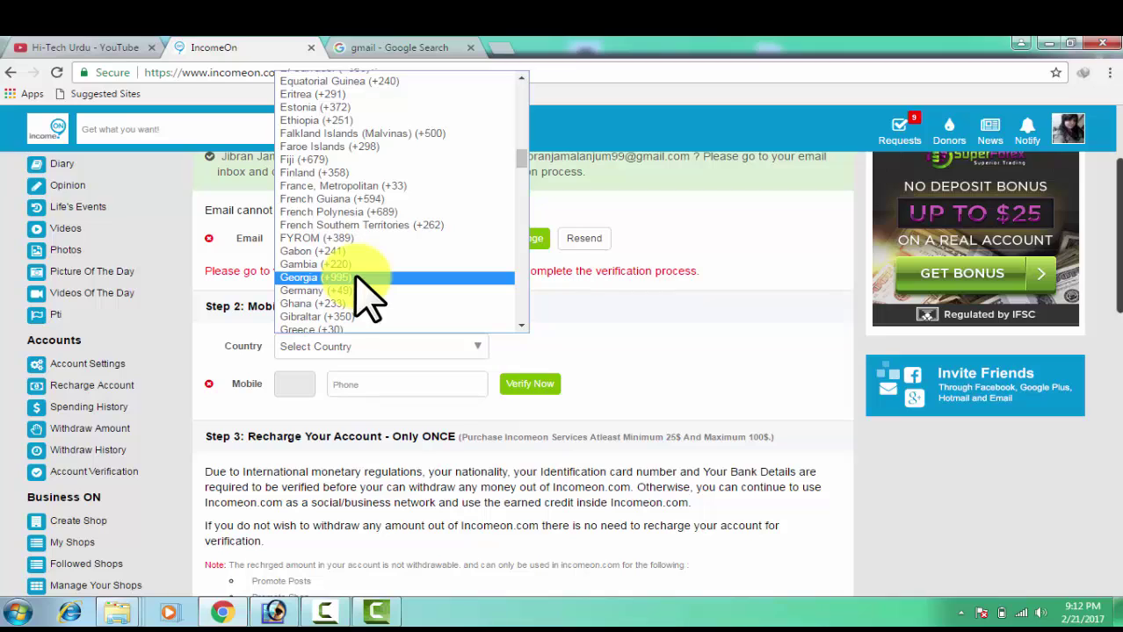
pyautogui.scroll(-20, 360, 290)
pyautogui.click(335, 325)
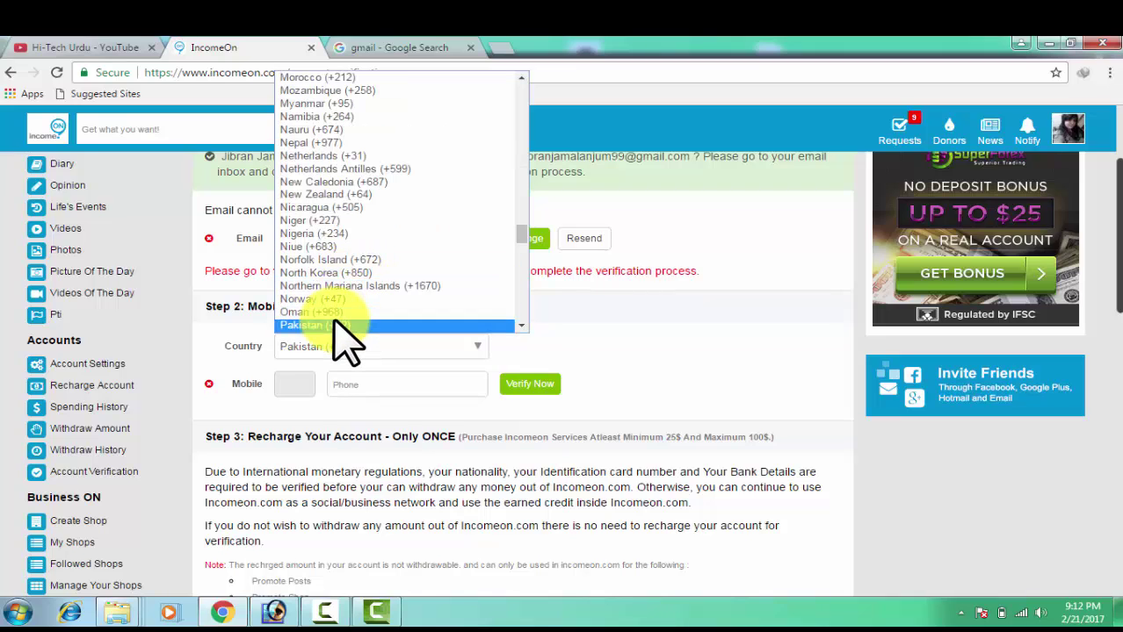
pyautogui.click(334, 325)
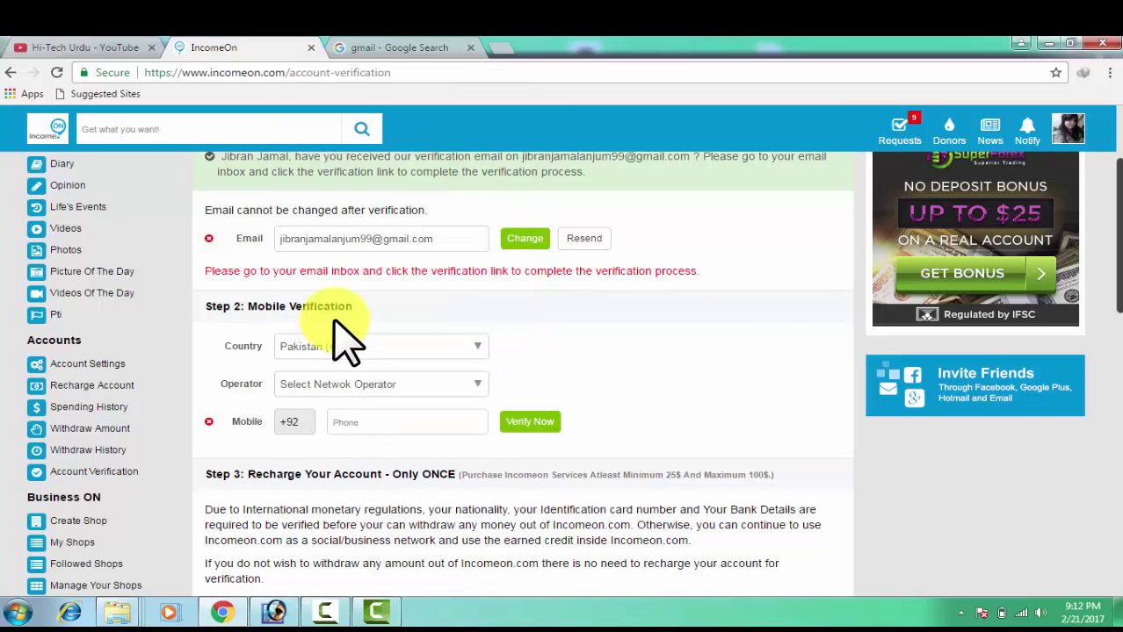
pyautogui.click(337, 387)
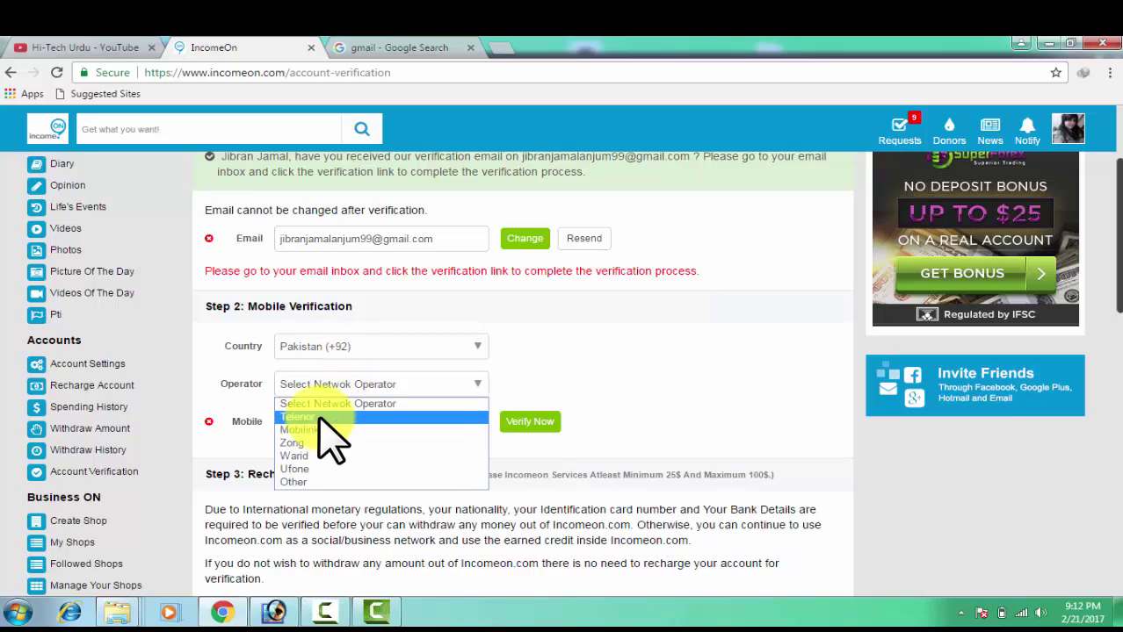
pyautogui.click(319, 417)
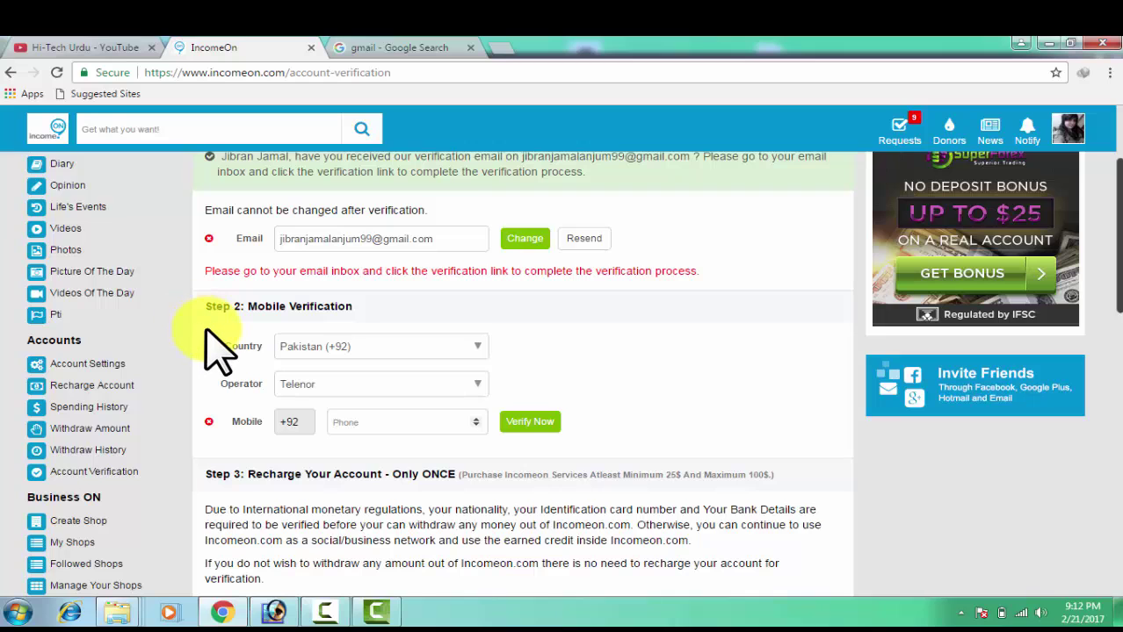
# Step: Read the Step 3 account recharge requirements and the note on what the recharged amount can be used for
pyautogui.scroll(-3, 290, 378)
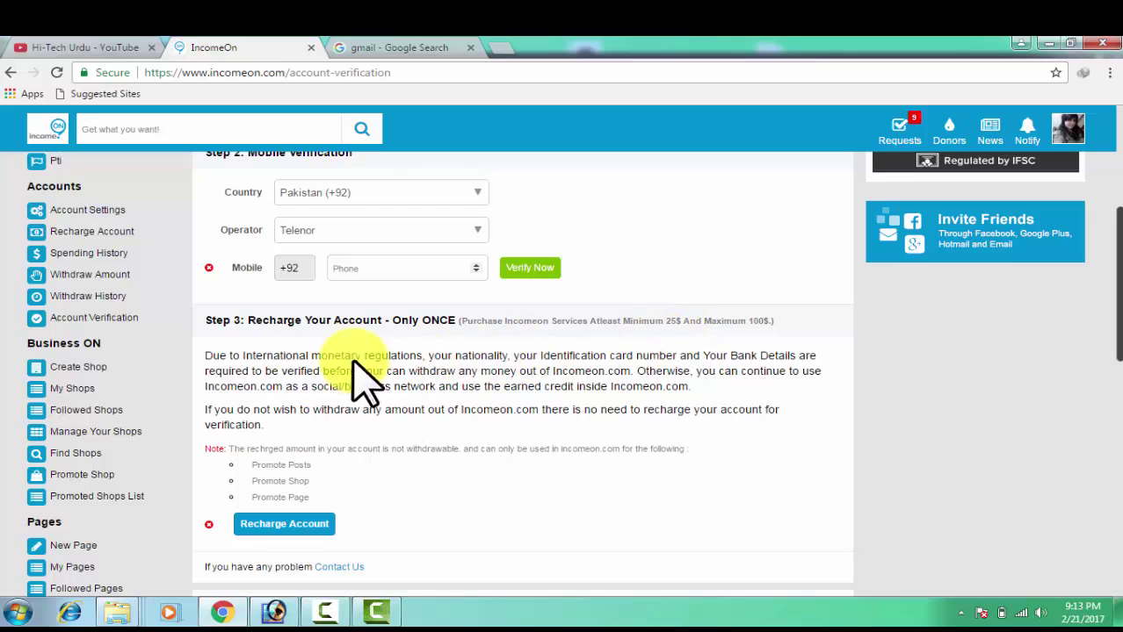
pyautogui.moveTo(206, 354); pyautogui.dragTo(714, 385)
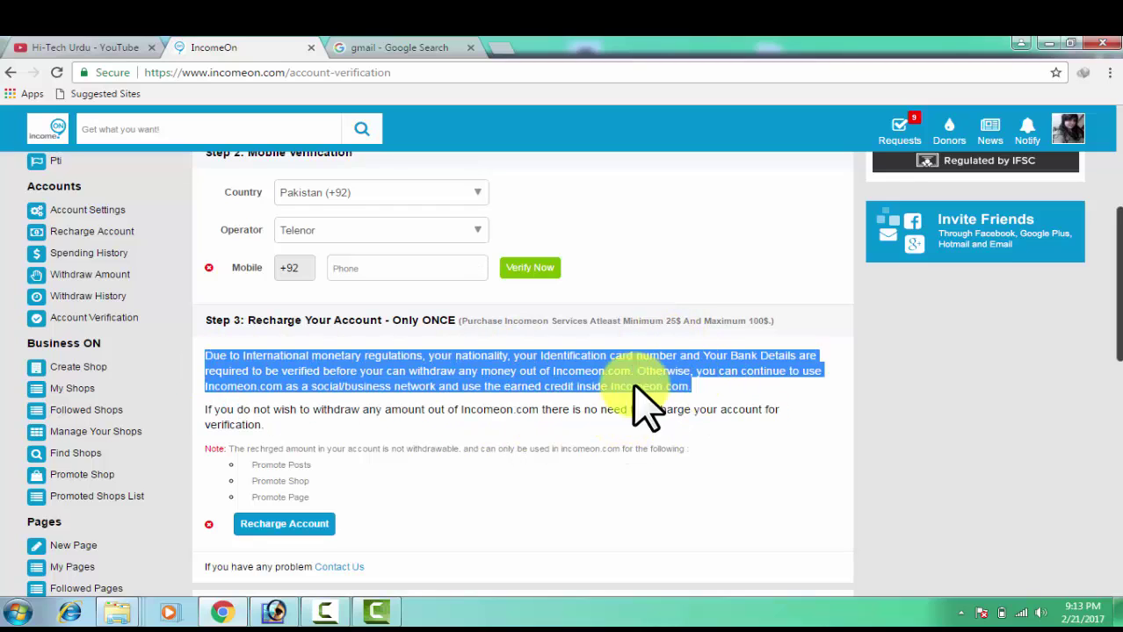
pyautogui.click(259, 406)
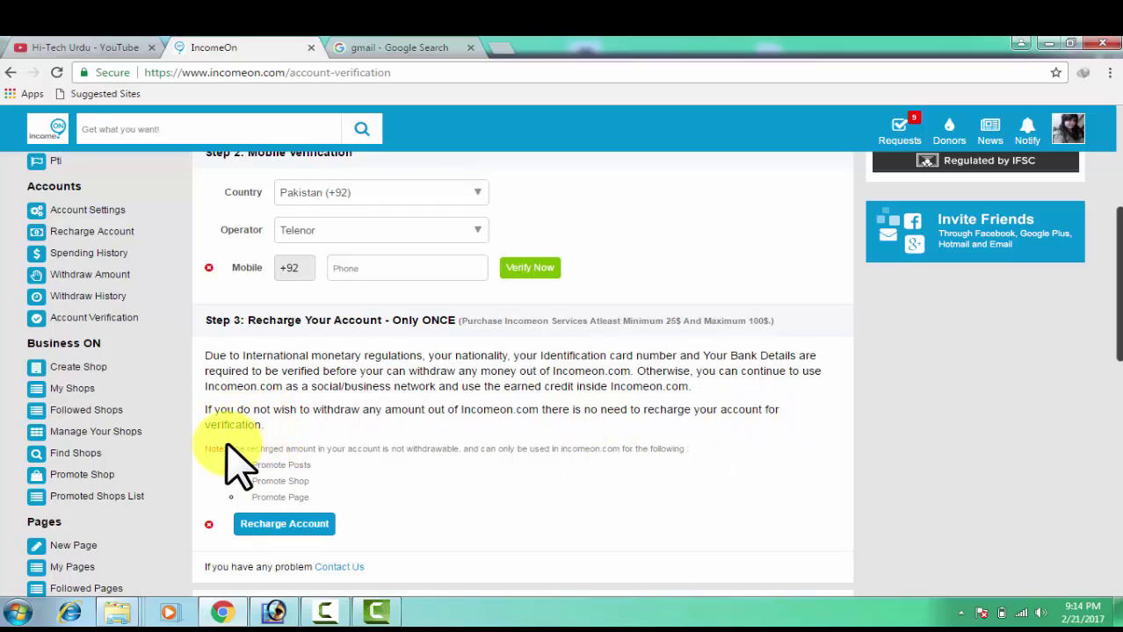
pyautogui.moveTo(725, 482); pyautogui.dragTo(688, 447)
pyautogui.click(660, 473)
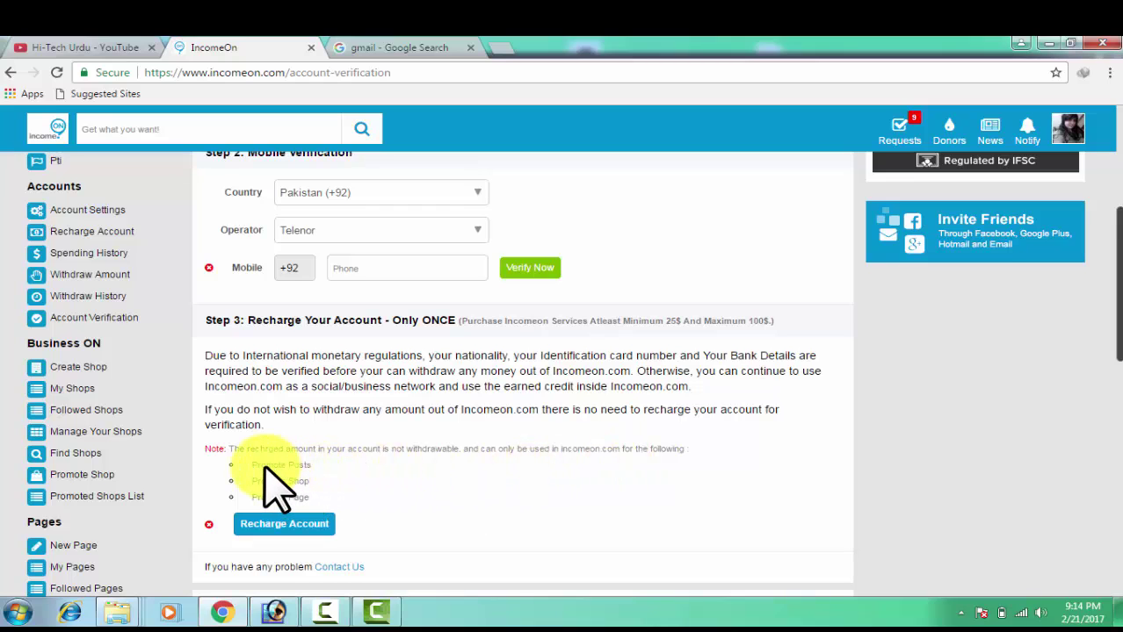
pyautogui.scroll(-1, 265, 468)
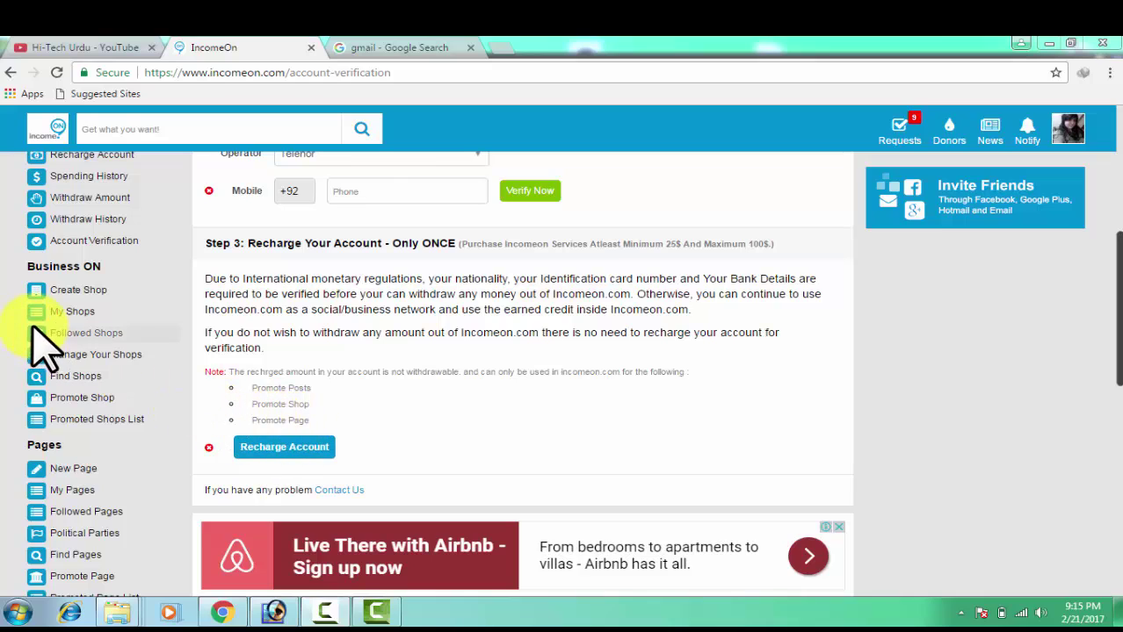
# Step: Leave the account verification page and open the IncomeOn home dashboard
pyautogui.click(70, 490)
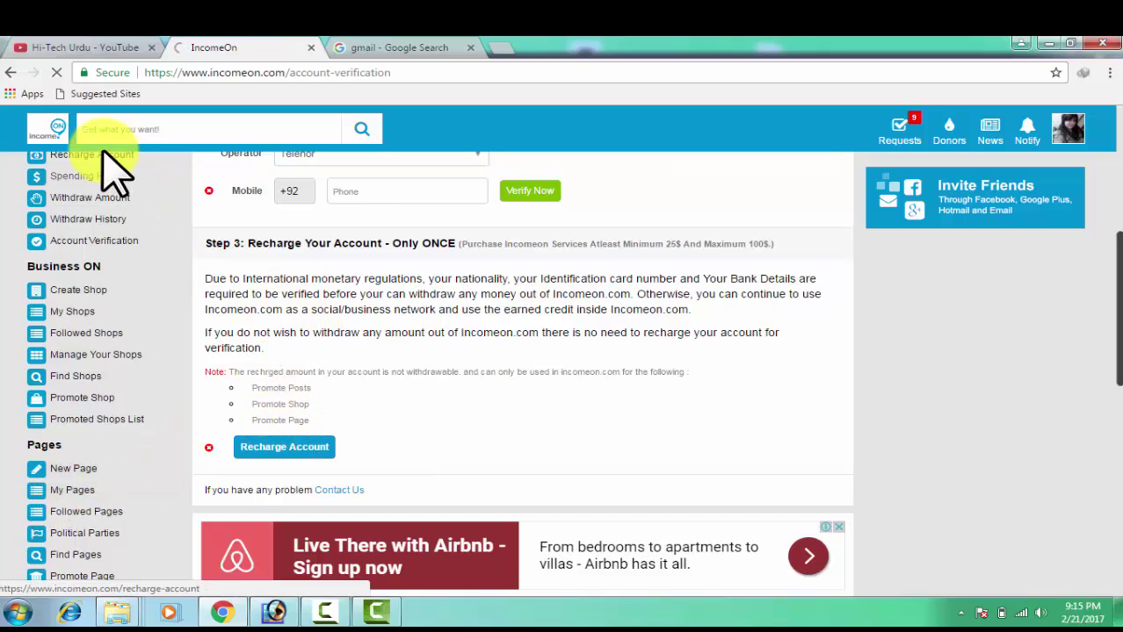
pyautogui.click(40, 133)
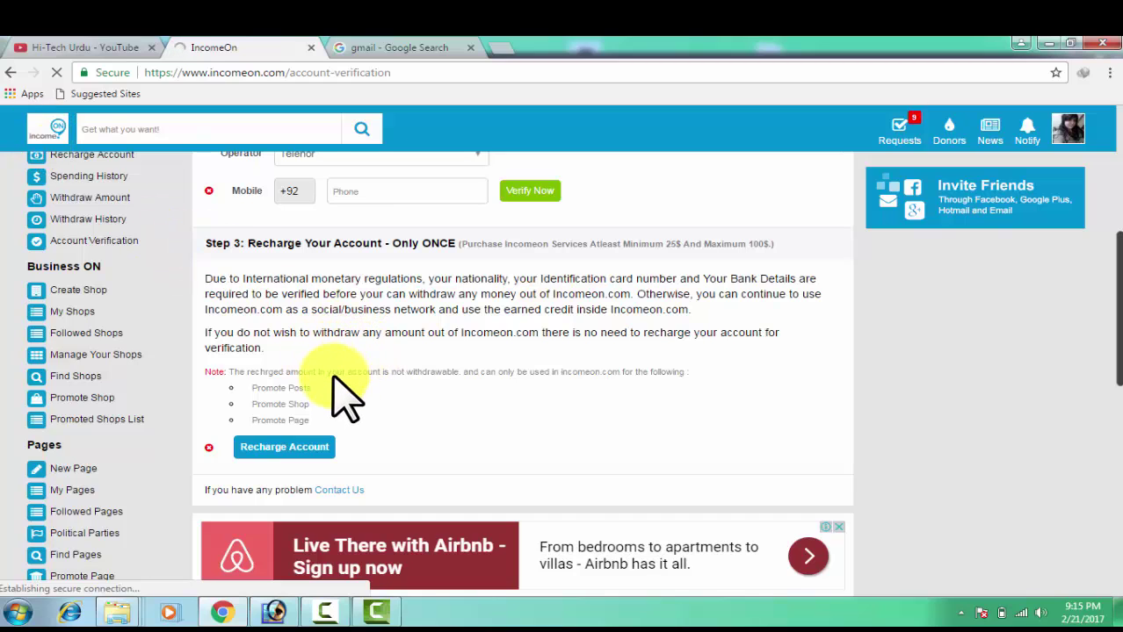
pyautogui.scroll(3, 347, 397)
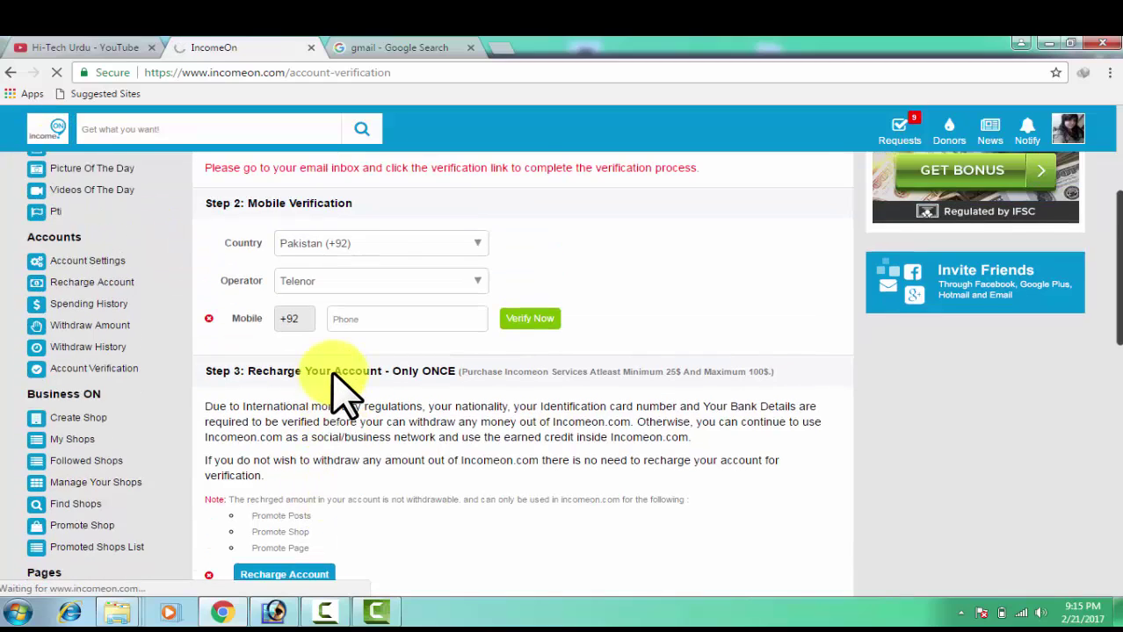
pyautogui.scroll(4, 341, 347)
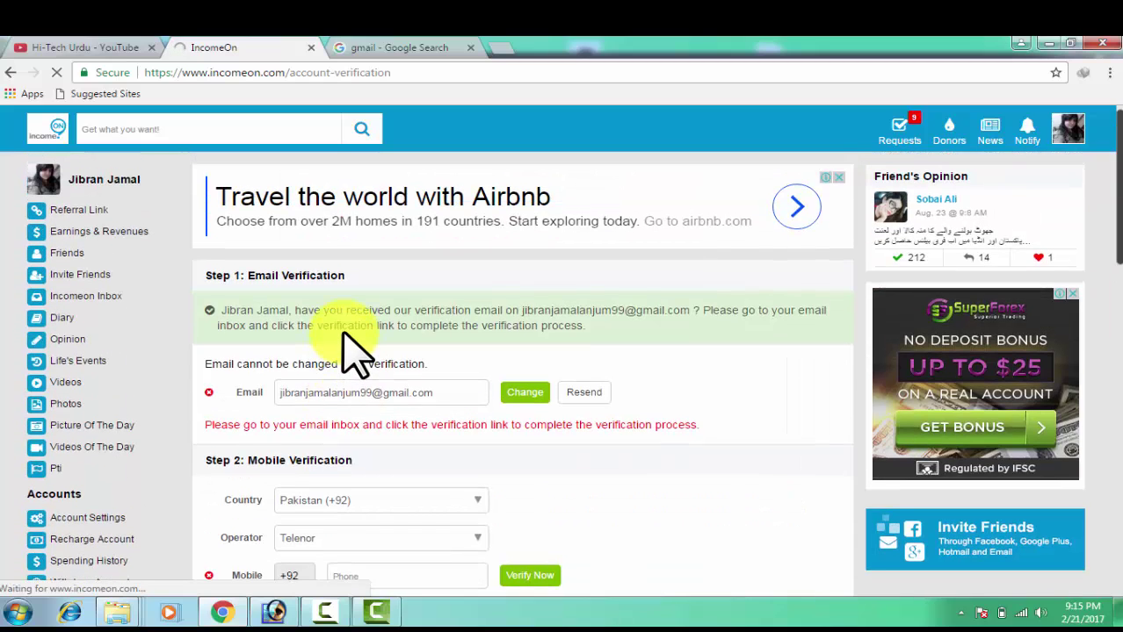
pyautogui.scroll(-1, 268, 356)
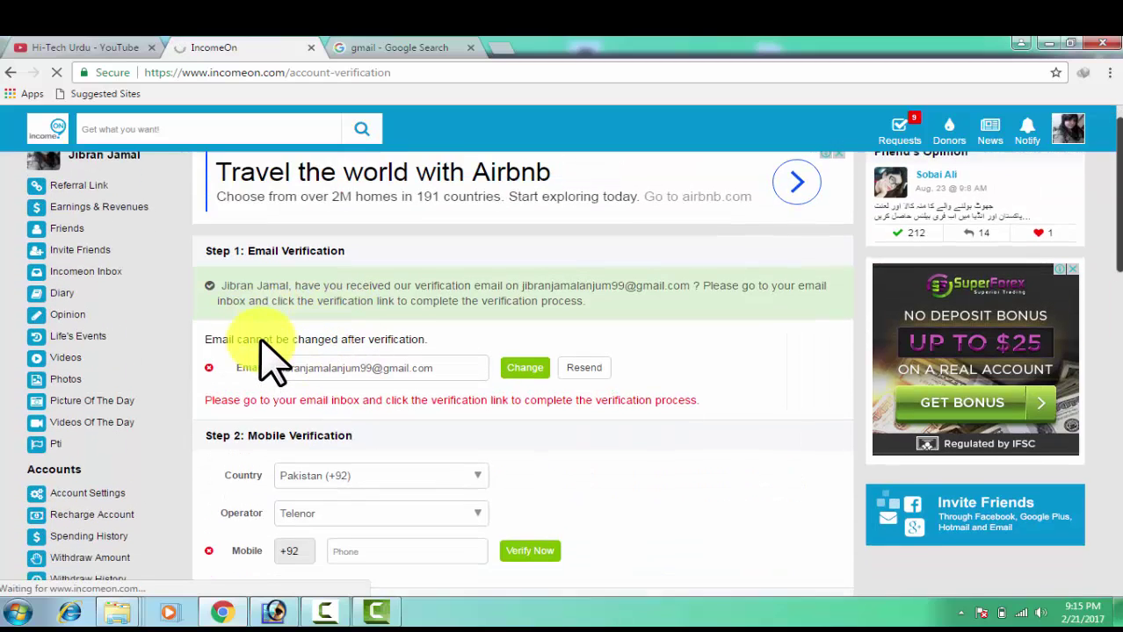
pyautogui.scroll(-3, 268, 356)
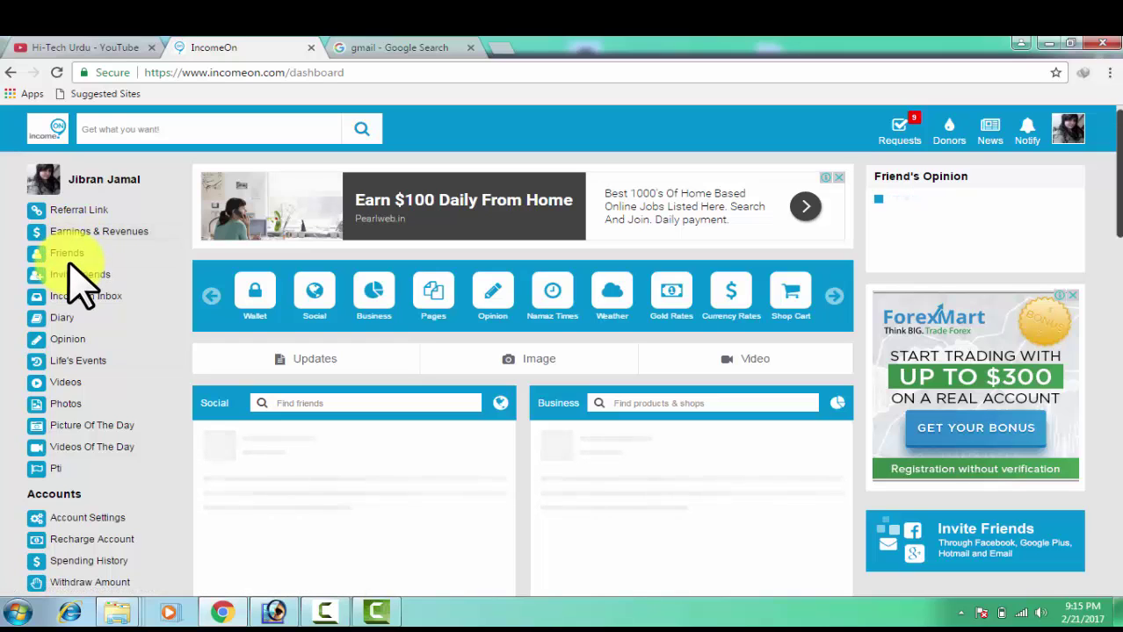
# Step: Examine the dashboard's navigation links under Accounts, Business ON and Pages, along with the Social and Business feeds
pyautogui.scroll(-1, 75, 275)
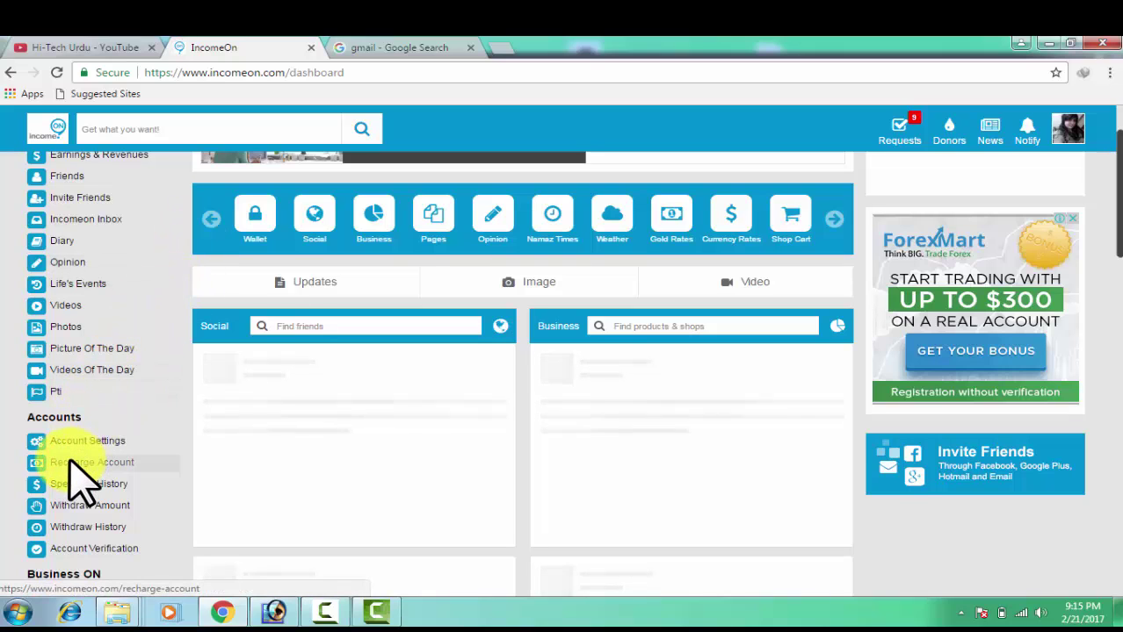
pyautogui.scroll(-1, 72, 455)
pyautogui.scroll(-2, 72, 444)
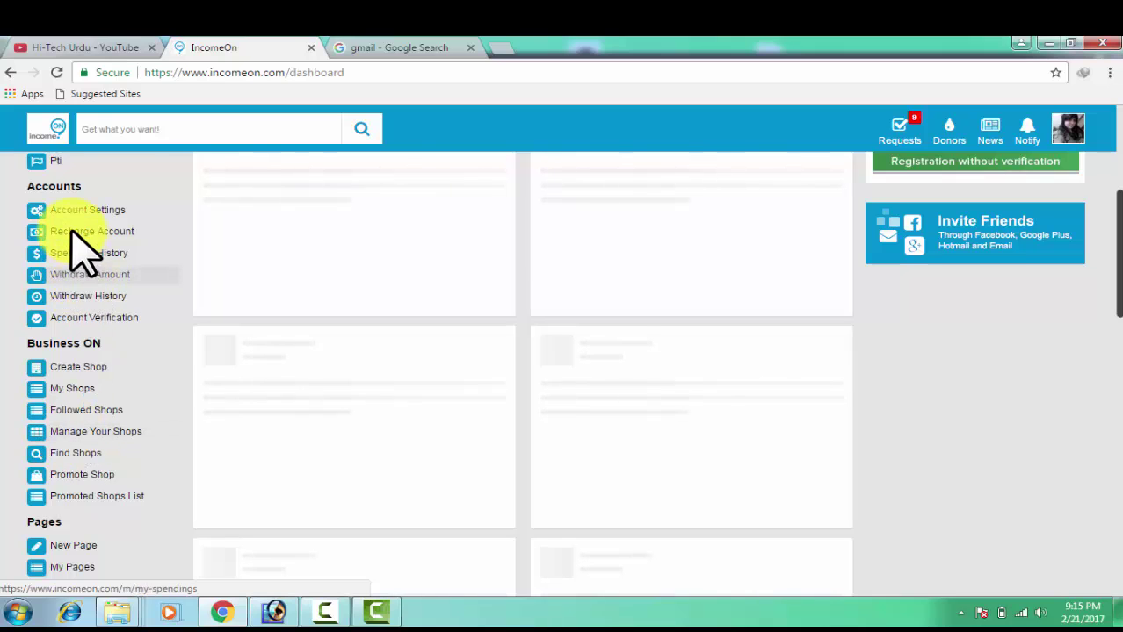
pyautogui.scroll(2, 68, 264)
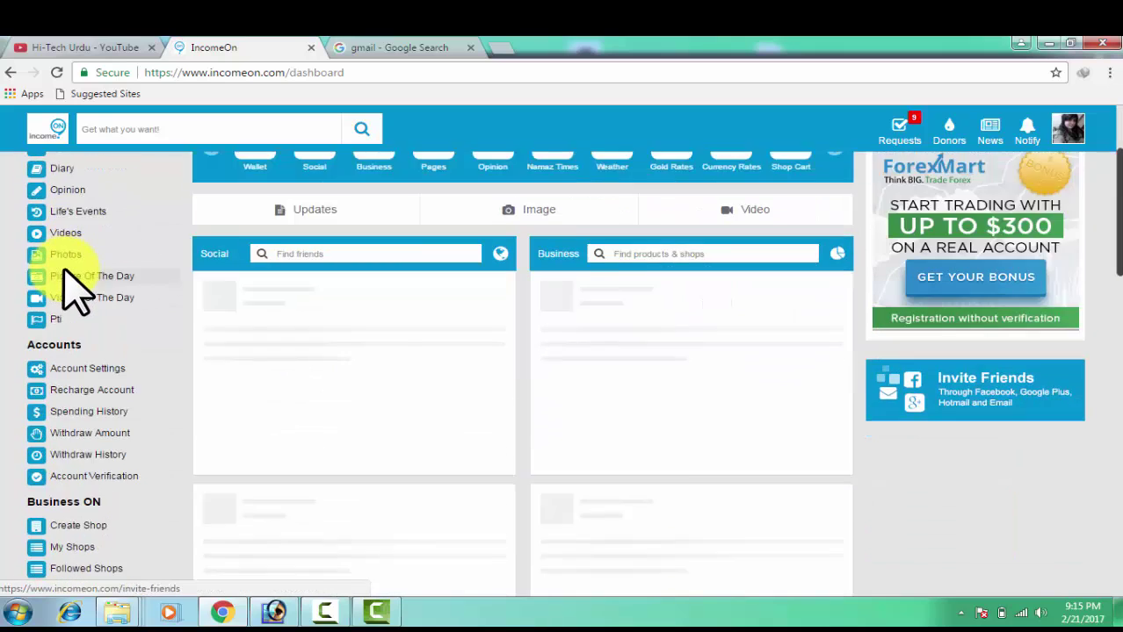
pyautogui.scroll(-1, 65, 281)
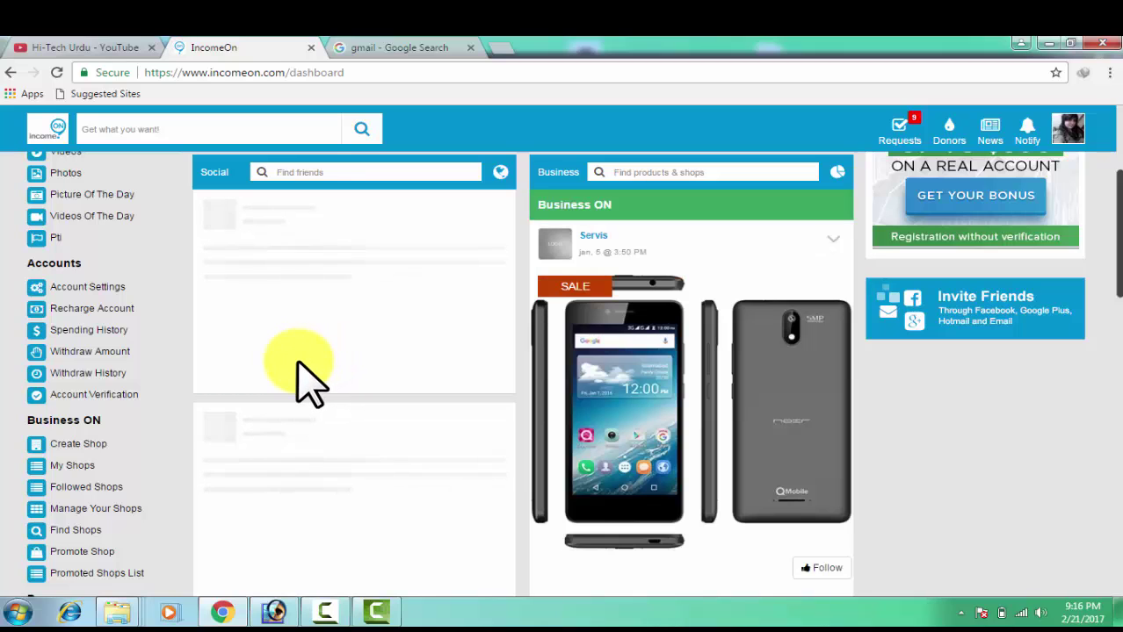
pyautogui.scroll(3, 299, 384)
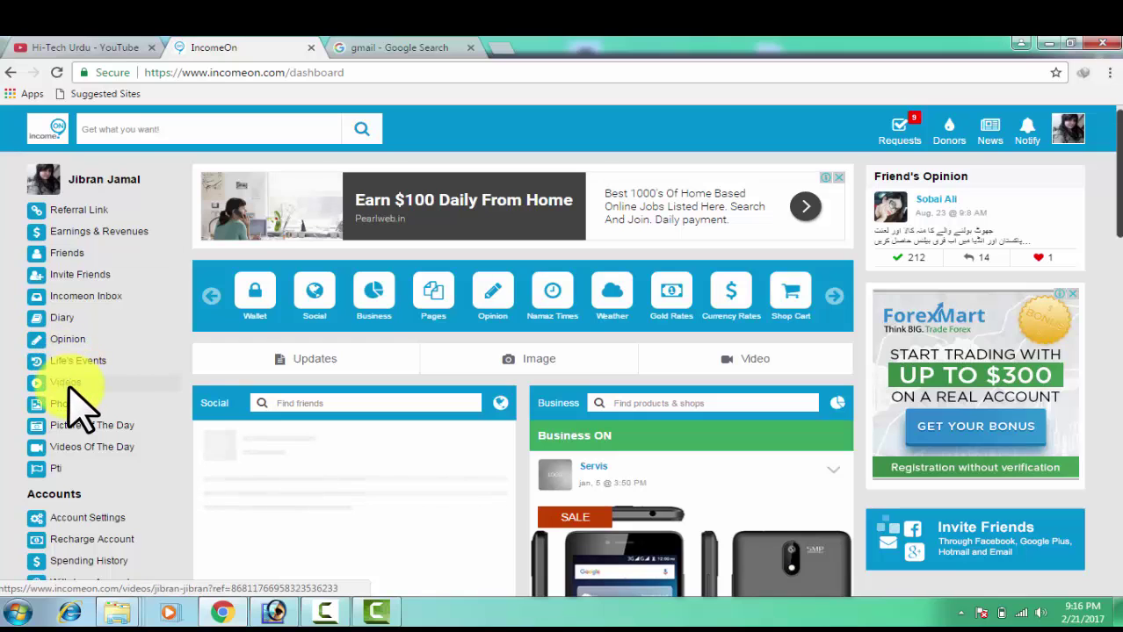
pyautogui.scroll(-1, 75, 400)
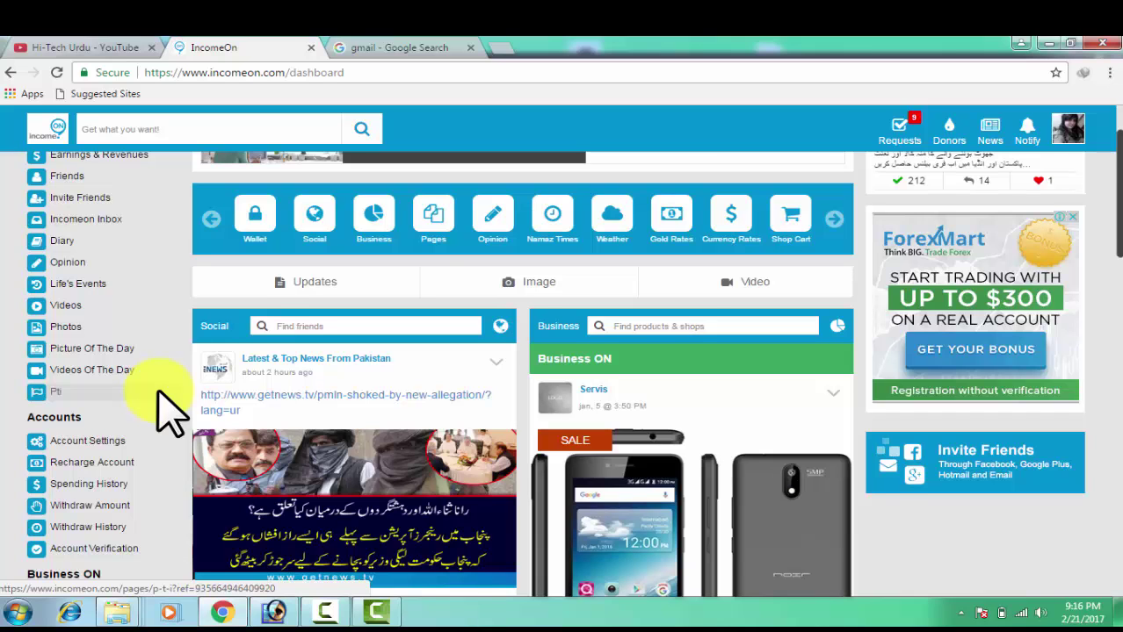
pyautogui.scroll(-2, 167, 408)
pyautogui.scroll(-3, 167, 408)
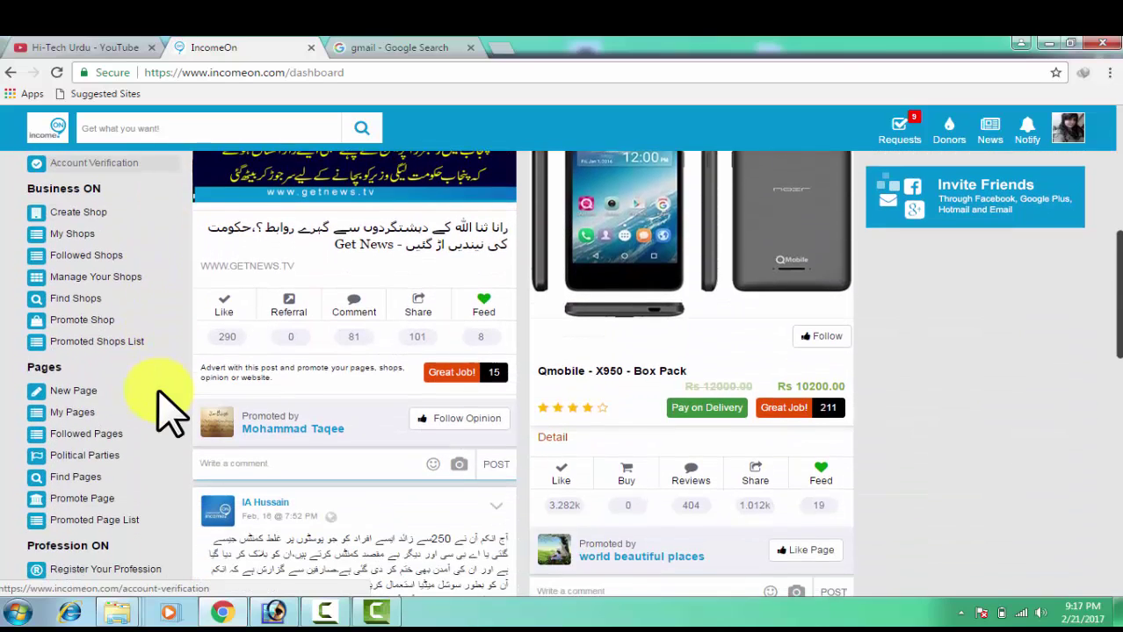